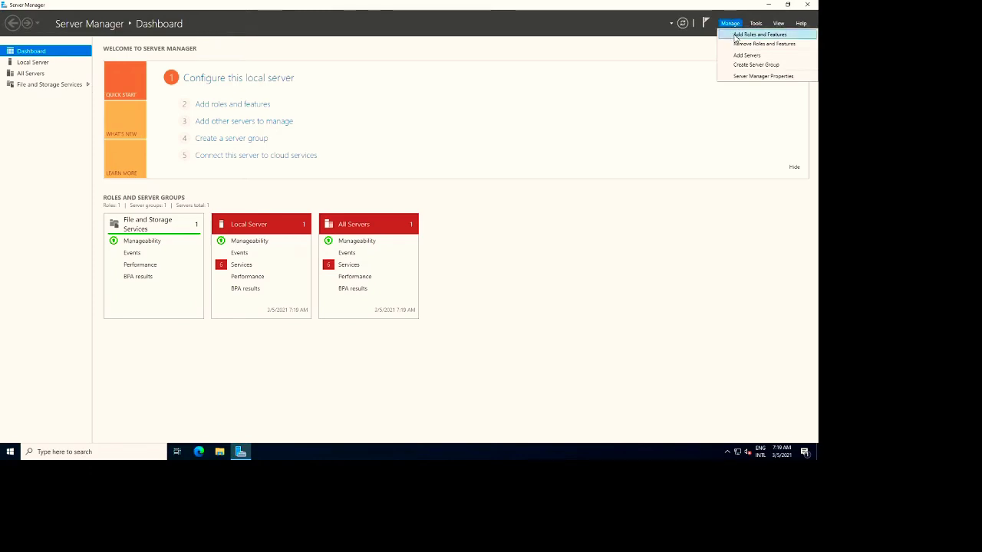
- Start a role-based installation on the local server and select the Active Directory Domain Services role with its required features
left_click(759, 34)
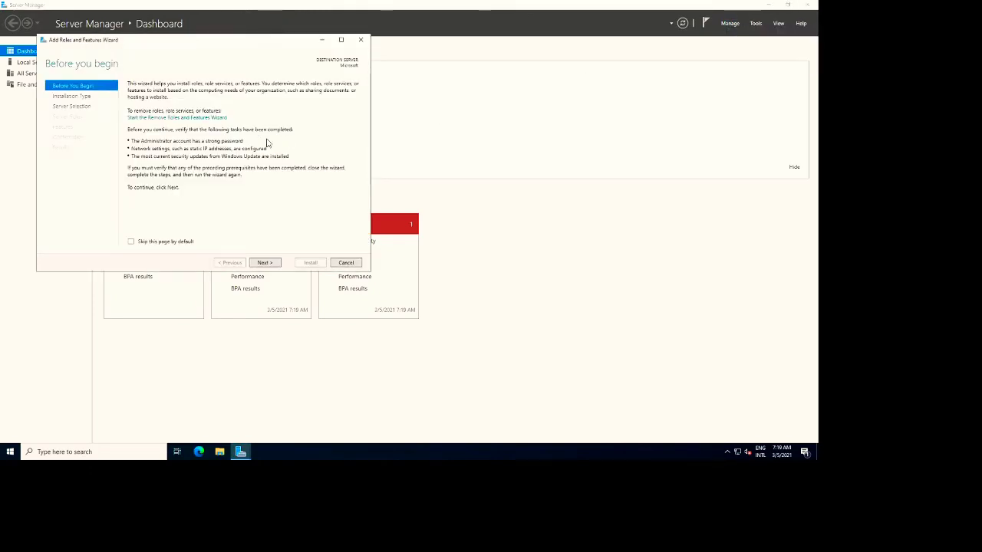
left_click(258, 263)
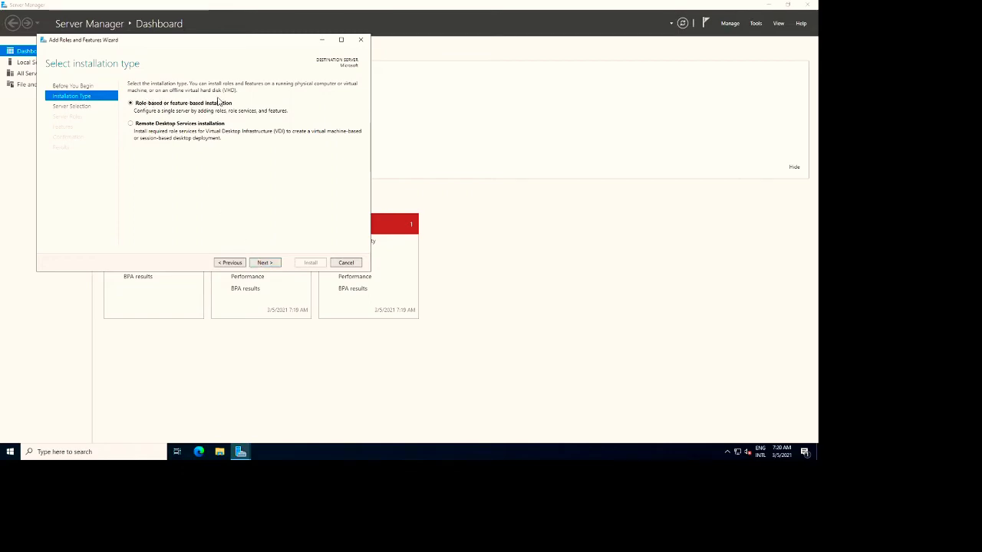
left_click(263, 262)
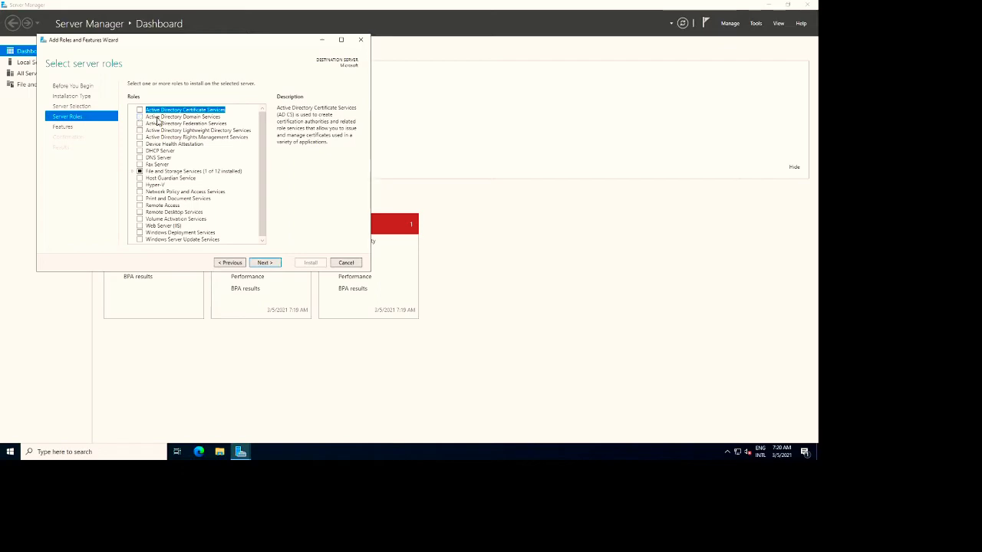
left_click(175, 117)
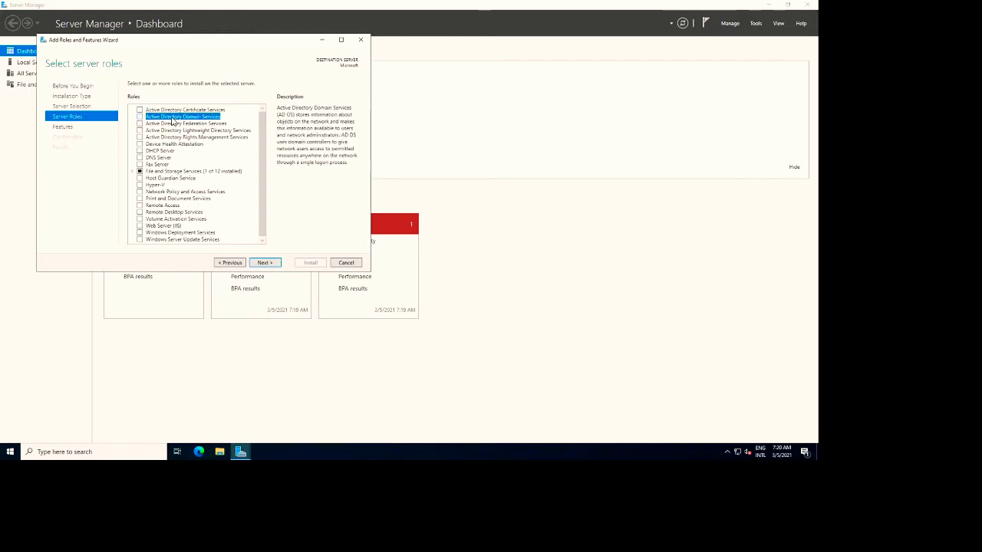
left_click(139, 116)
left_click(228, 228)
- Add the DNS Server and DHCP Server roles to the selection, including their required management tools
left_click(157, 158)
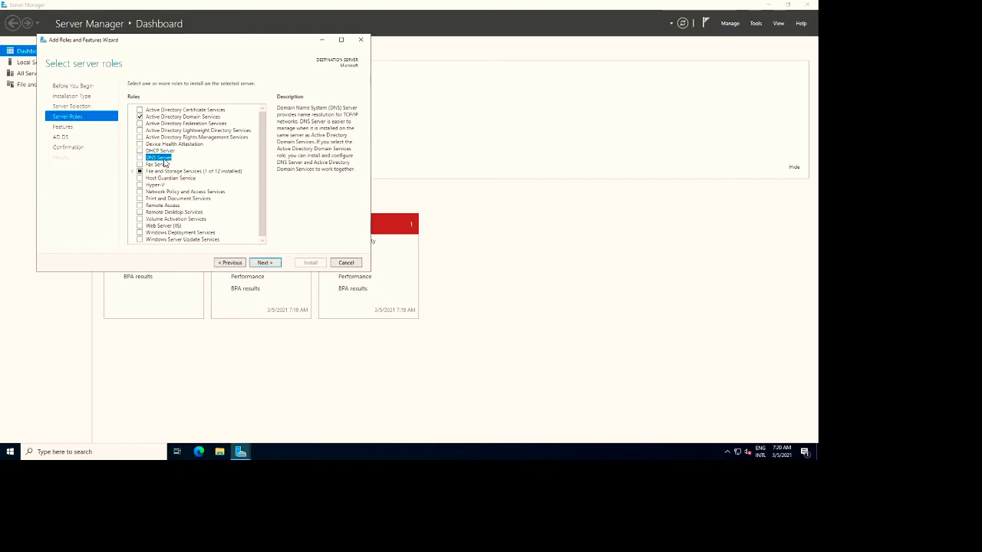
left_click(139, 157)
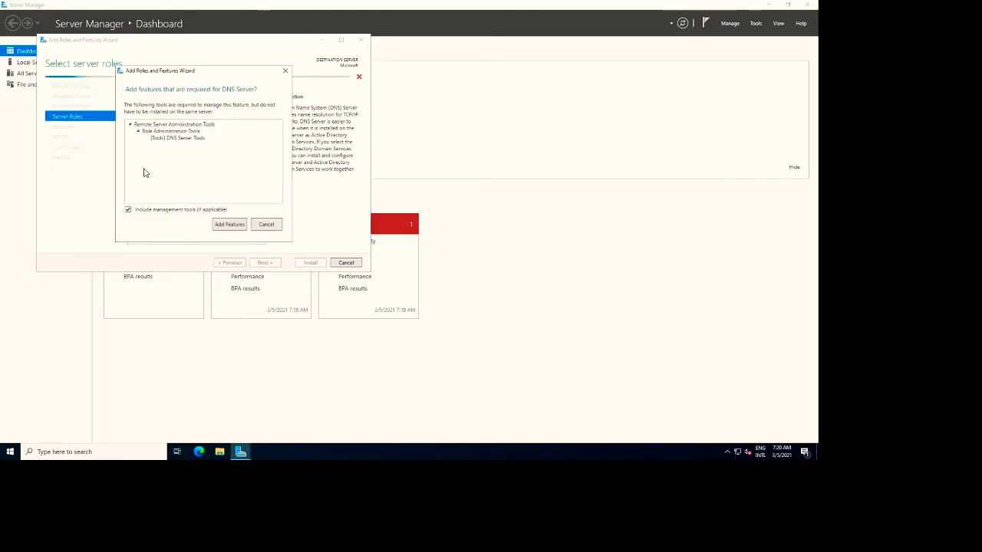
left_click(228, 227)
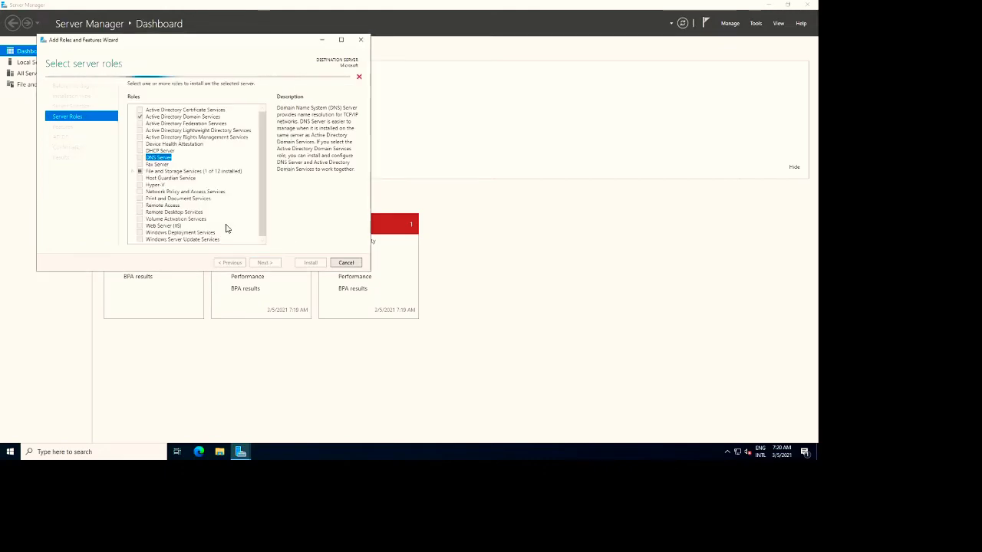
left_click(154, 151)
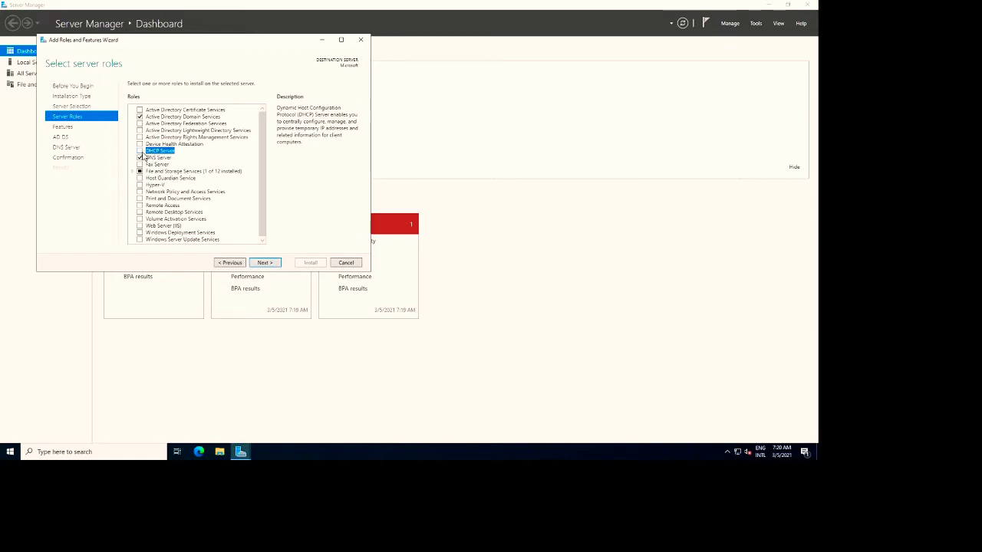
left_click(140, 151)
left_click(222, 224)
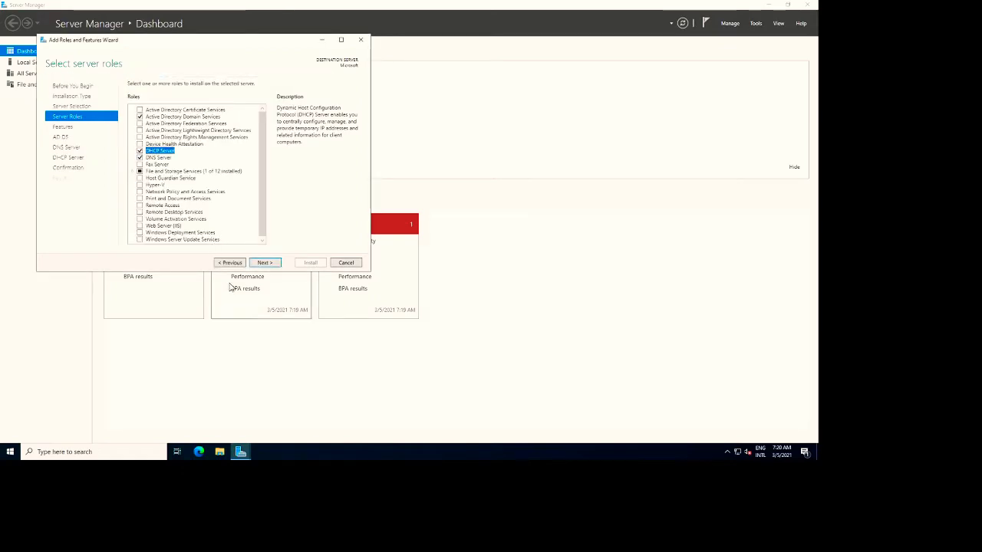
- Keep the default features and install the selected AD DS, DNS and DHCP roles without automatic restart
left_click(265, 263)
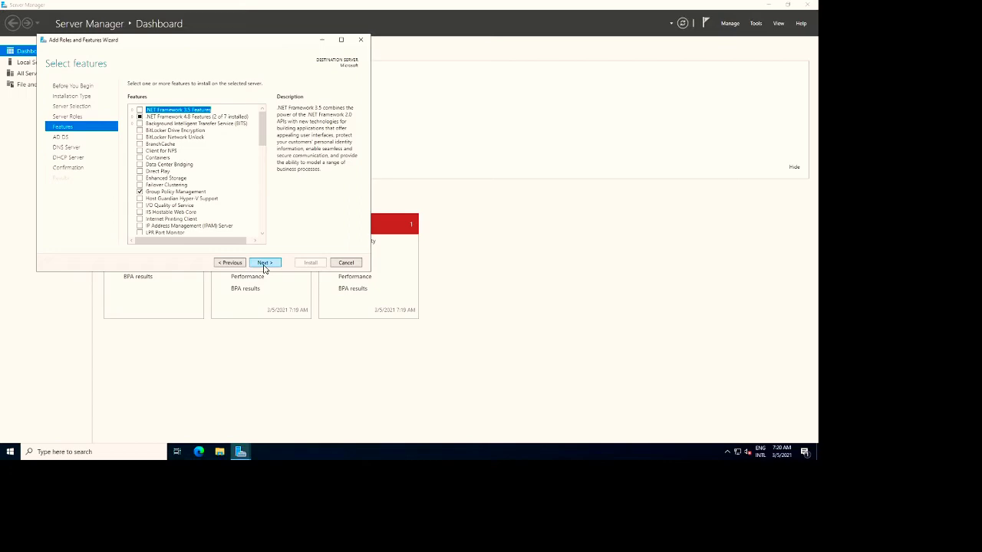
left_click(265, 263)
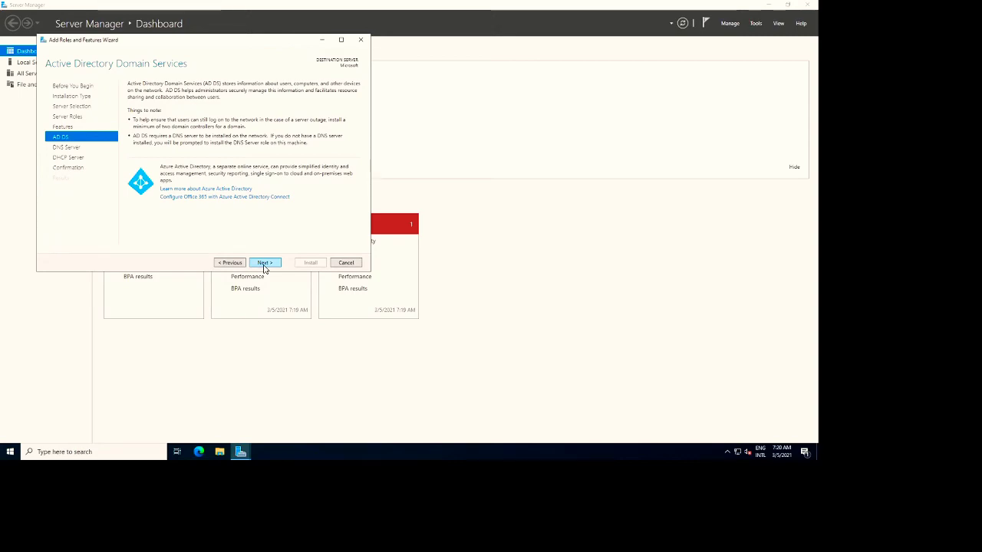
left_click(265, 263)
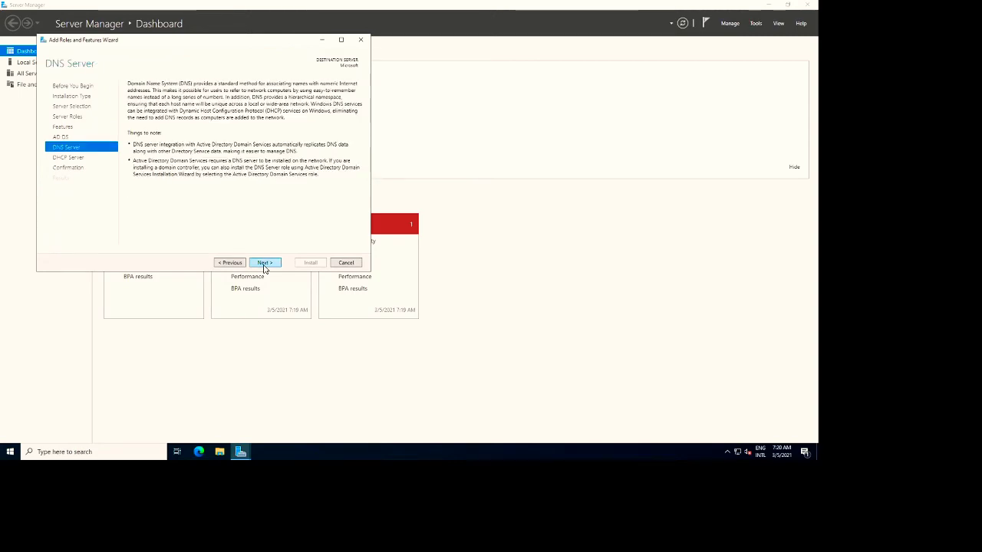
left_click(264, 263)
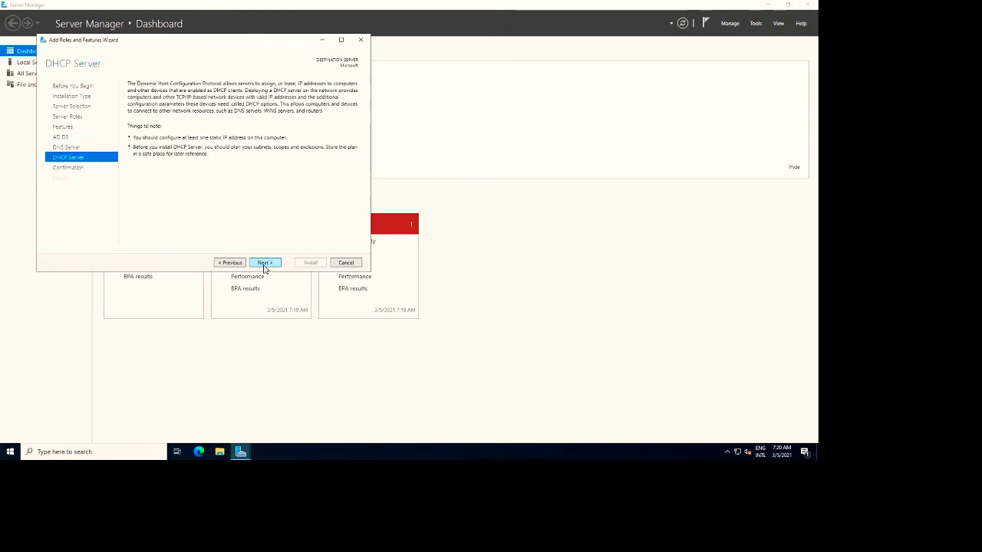
left_click(264, 263)
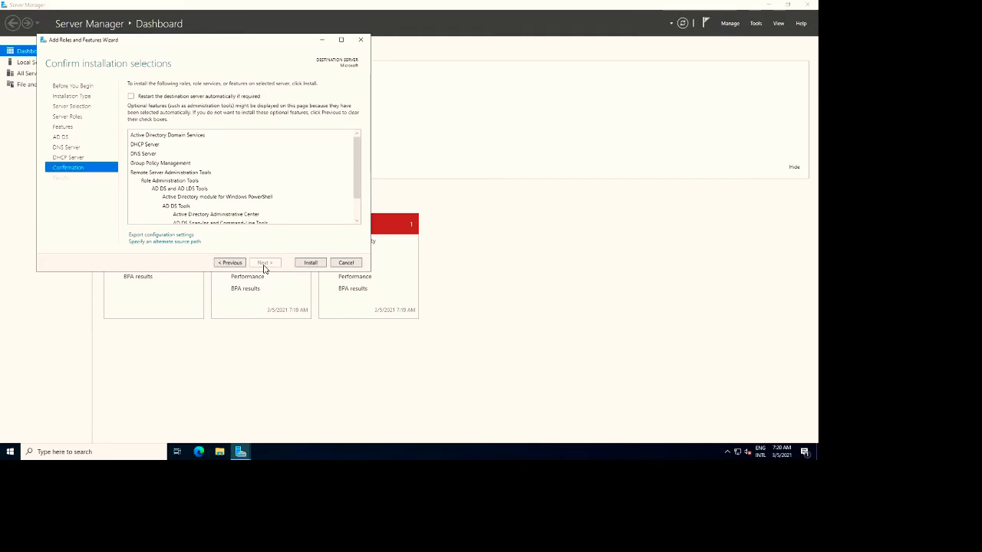
left_click(306, 263)
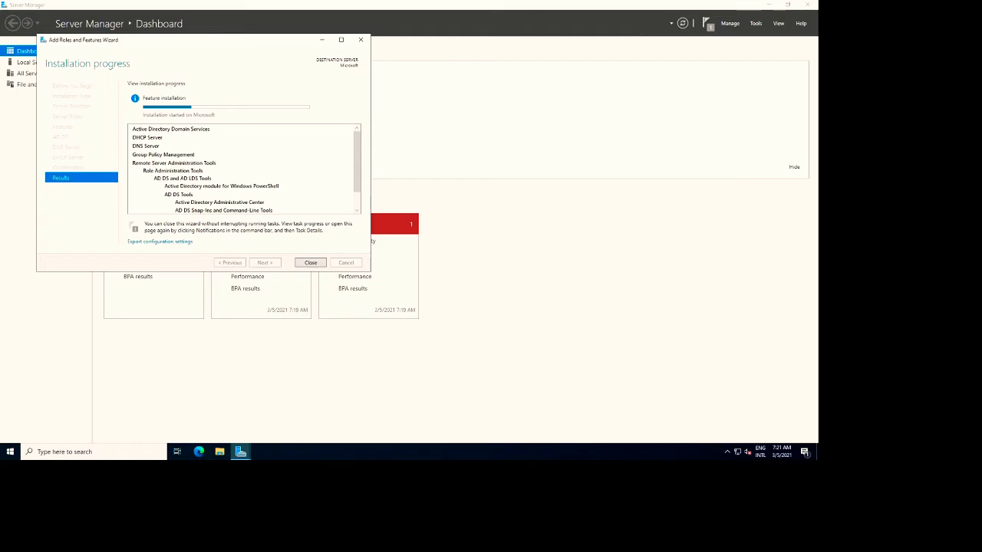
- Start promoting this server to a domain controller from the installation results and choose to add a new forest
scroll(357, 167, "down", 1)
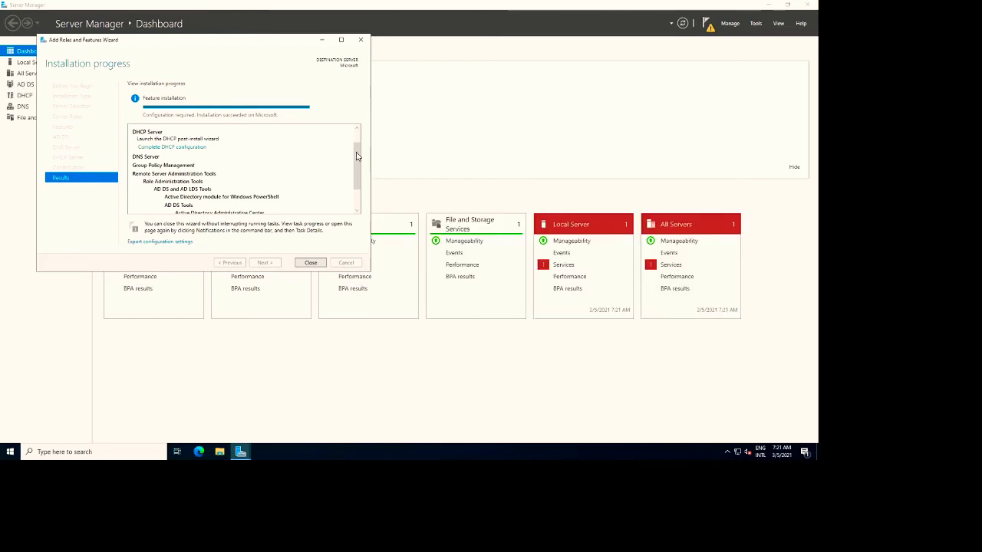
left_click_drag(356, 156, 346, 116)
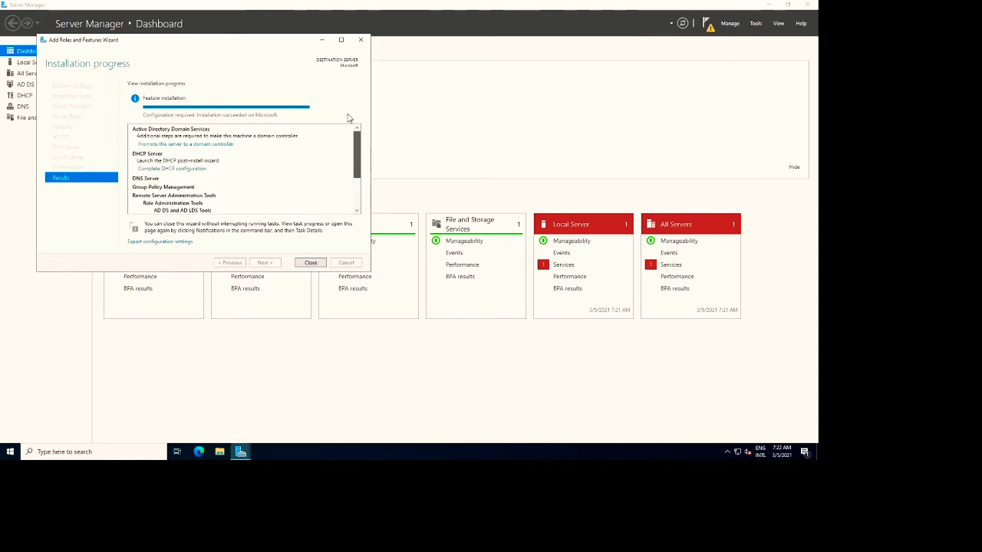
left_click(192, 144)
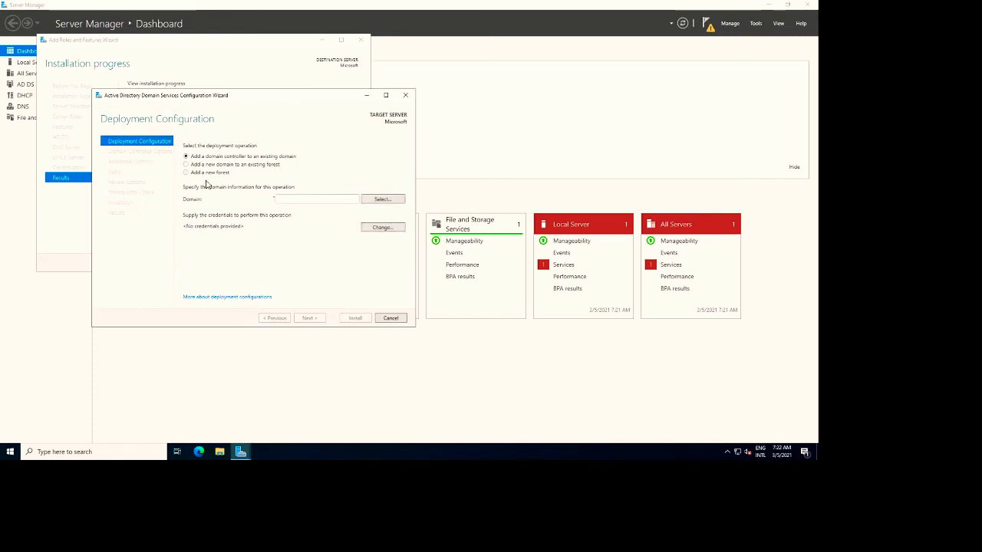
left_click(200, 173)
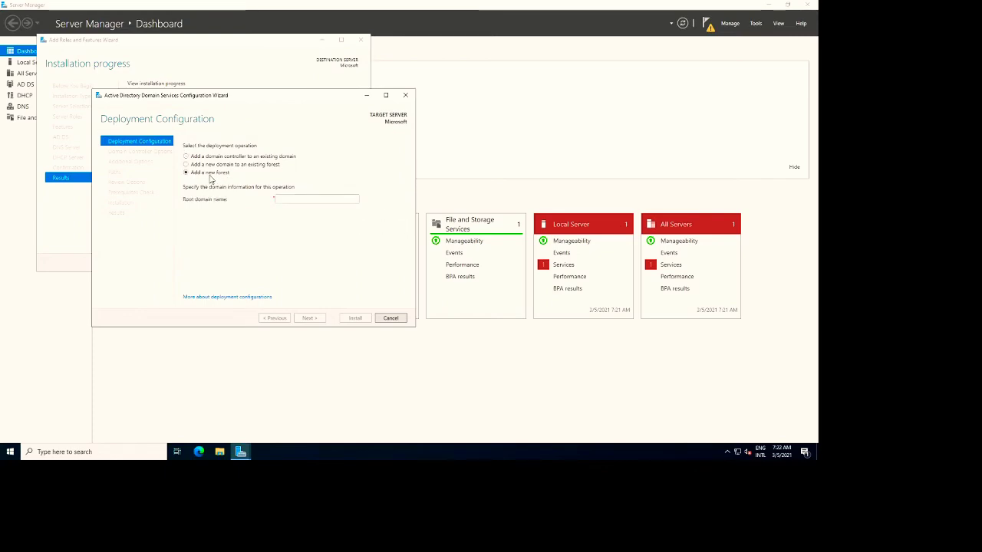
- Try to use Server2022 as the new forest's root domain name and read the verification details
left_click(295, 199)
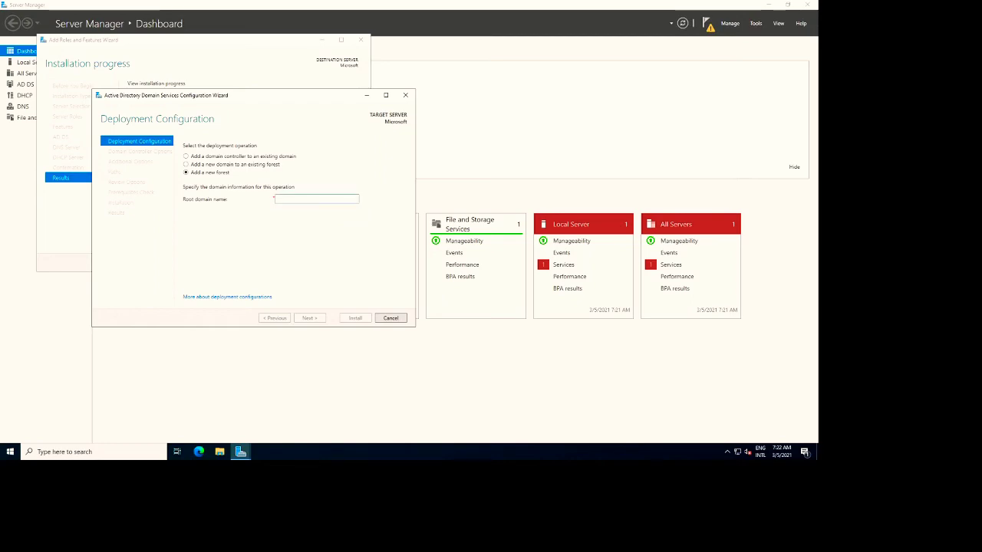
type("Se")
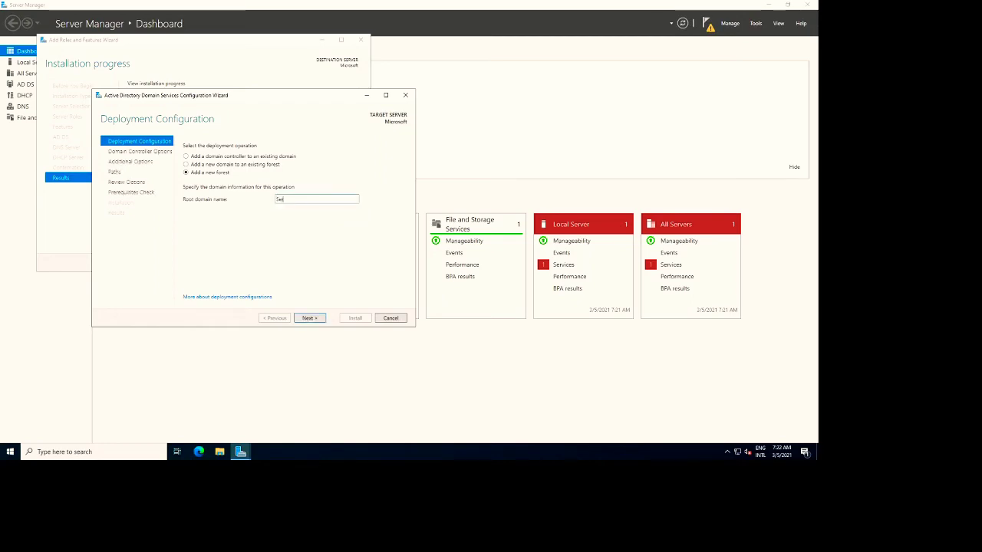
type("rver2022")
left_click(308, 317)
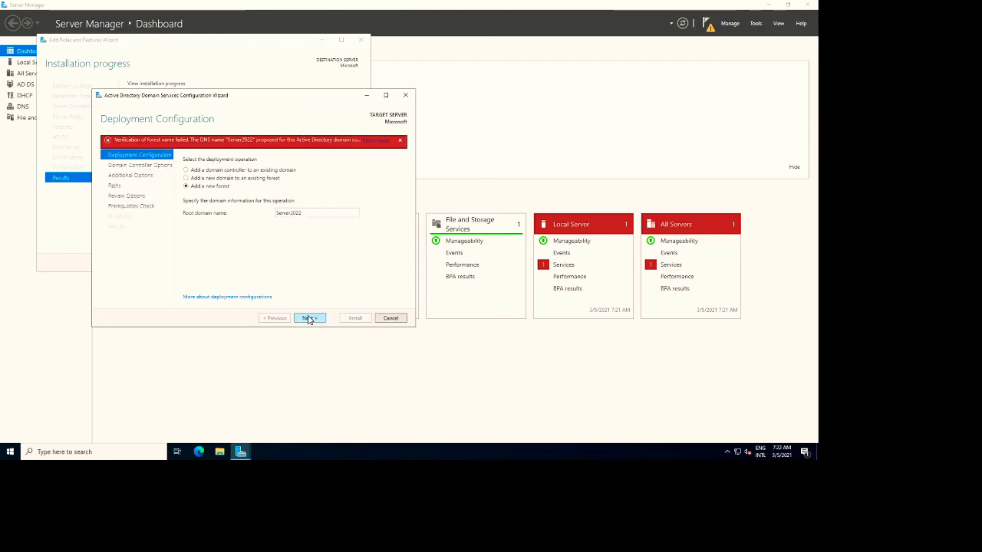
left_click(369, 145)
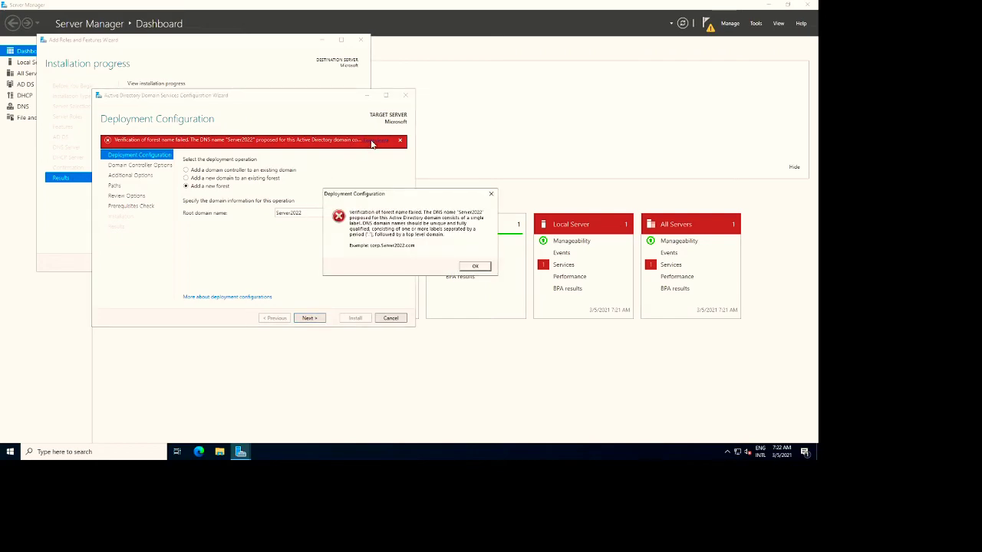
left_click(473, 267)
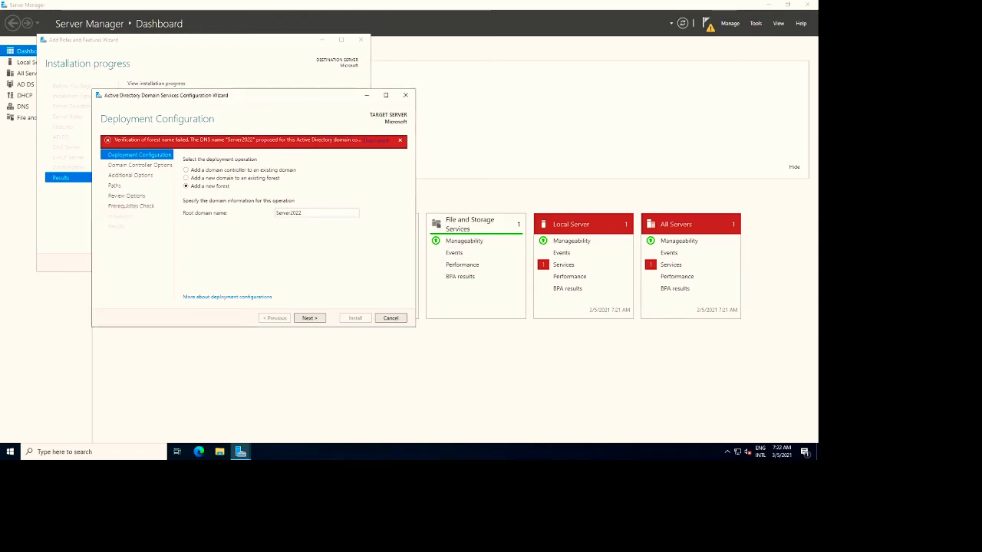
- Set the new forest's root domain name to Server.Test and proceed to the domain controller options
double_click(288, 213)
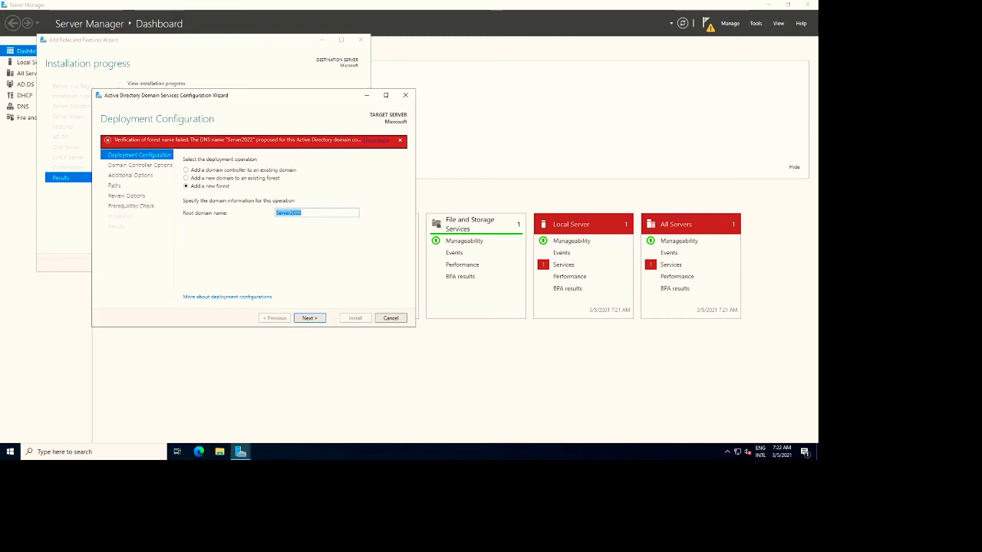
type("Server.TE")
left_click(310, 319)
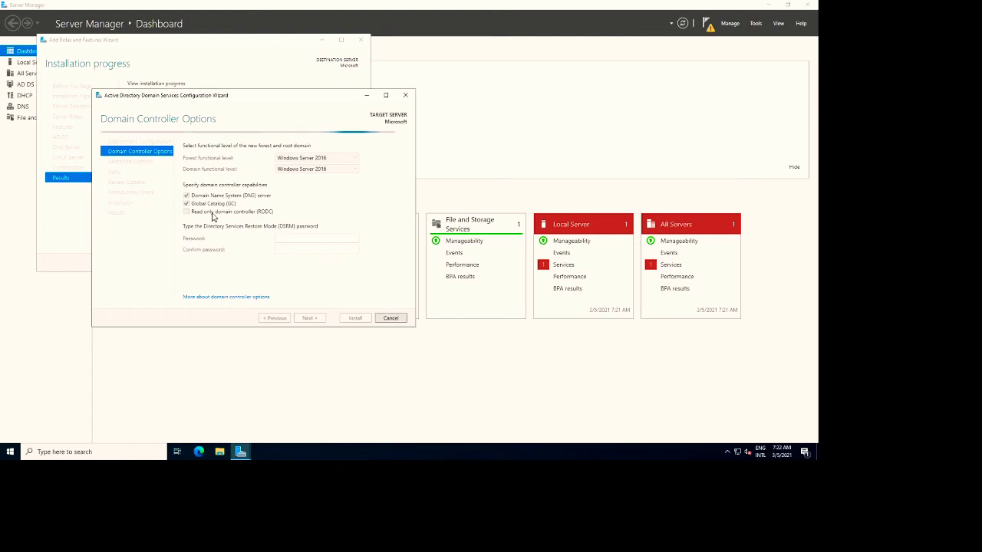
- Enter and confirm the Directory Services Restore Mode password, keeping the default domain controller options
left_click(278, 239)
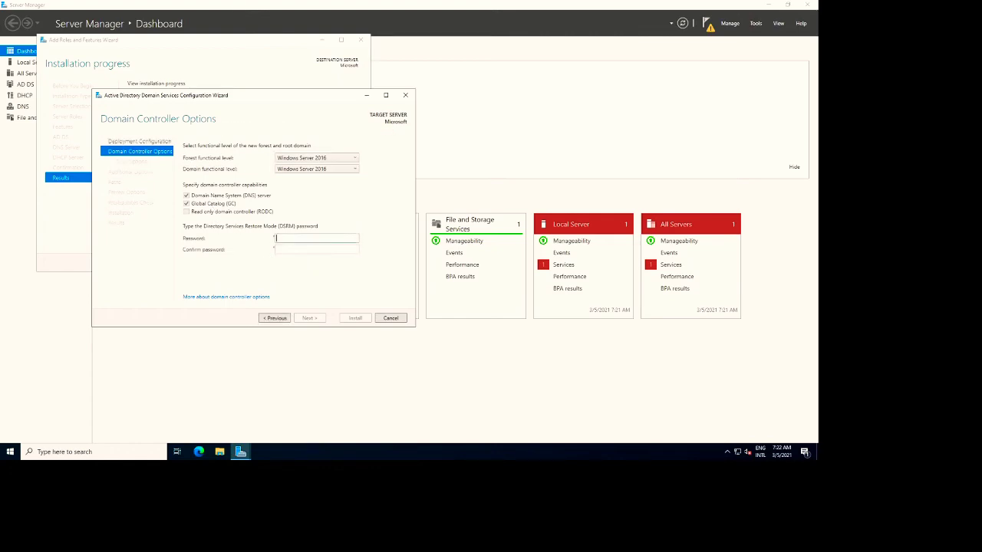
type("******************")
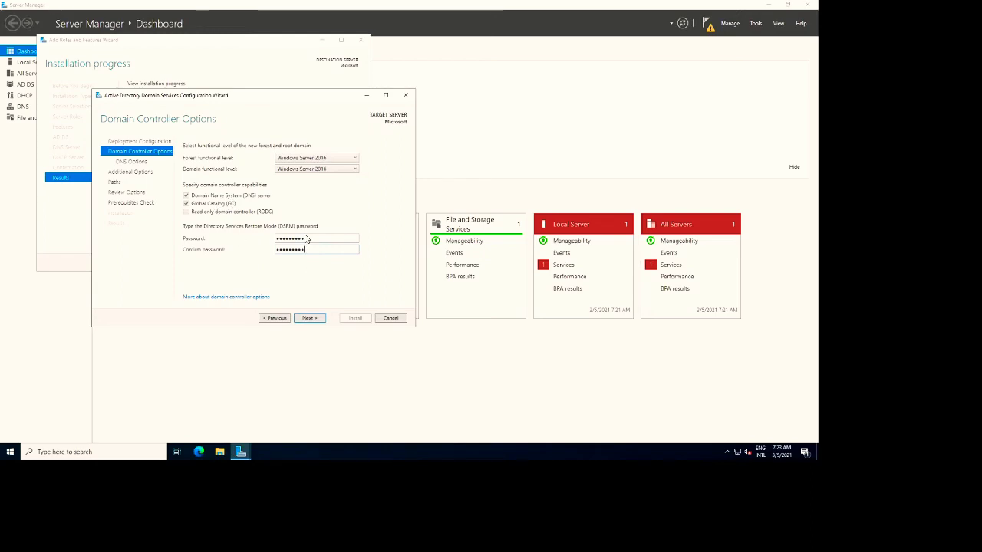
left_click(309, 318)
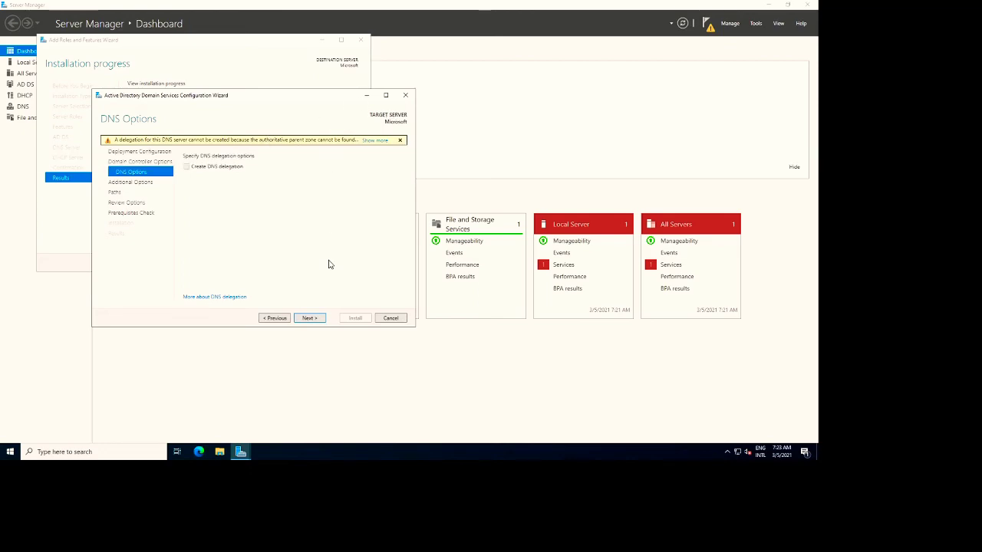
- Accept the default DNS options, NetBIOS domain name and AD DS database, log and SYSVOL folders
left_click(310, 319)
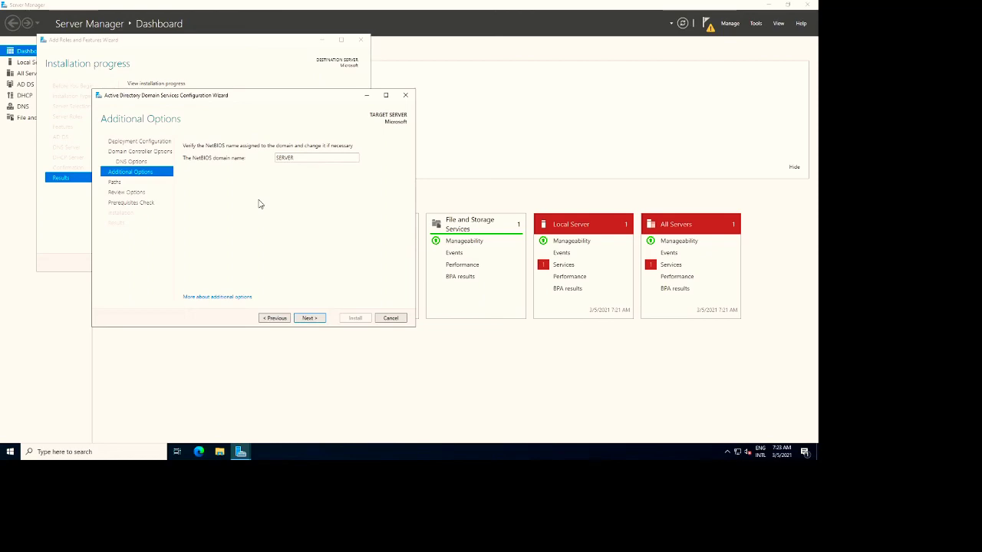
left_click(314, 321)
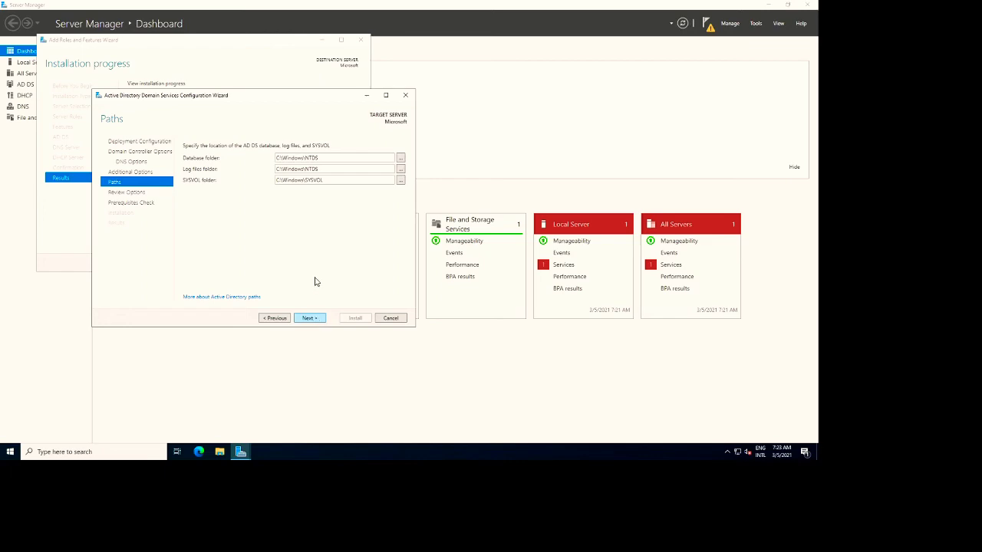
left_click(311, 318)
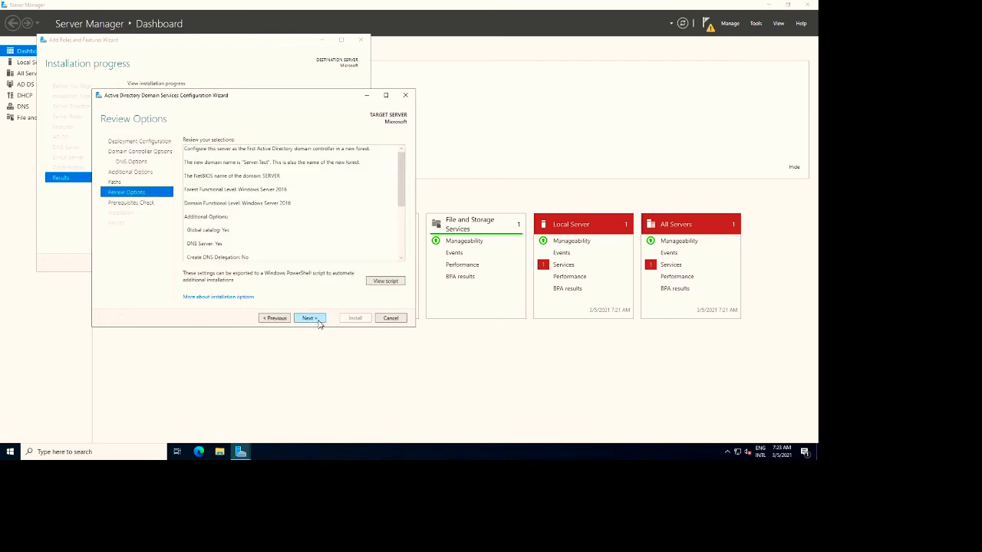
- Review the summary of domain controller selections, including the new domain name, and run the prerequisites check
scroll(292, 203, "down", 3)
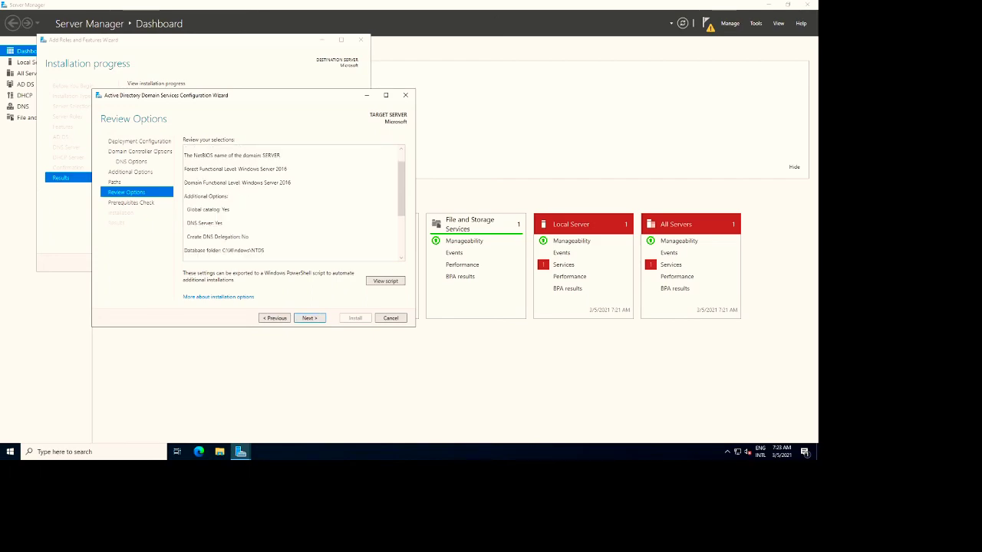
scroll(291, 203, "up", 3)
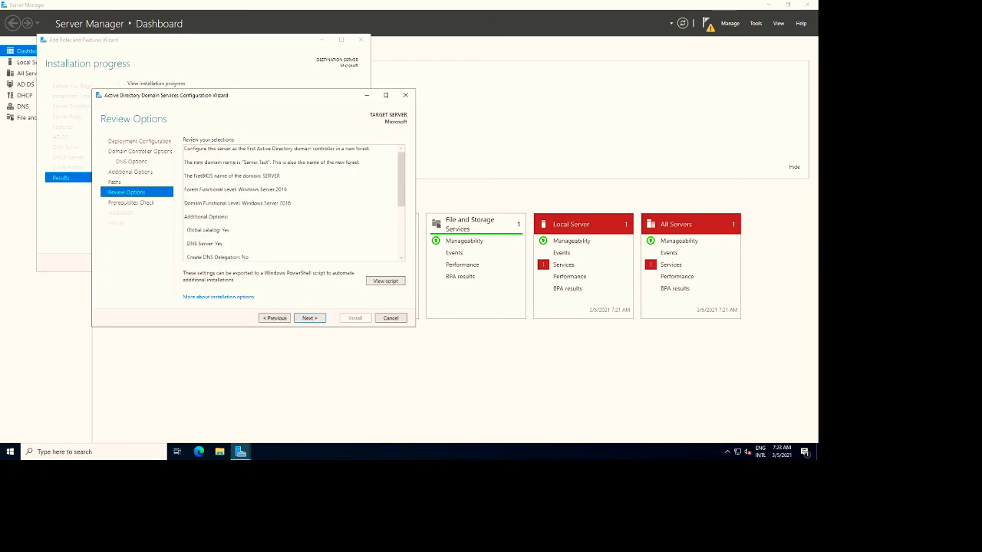
key("ctrl+a")
key("Up")
left_click_drag(244, 161, 265, 161)
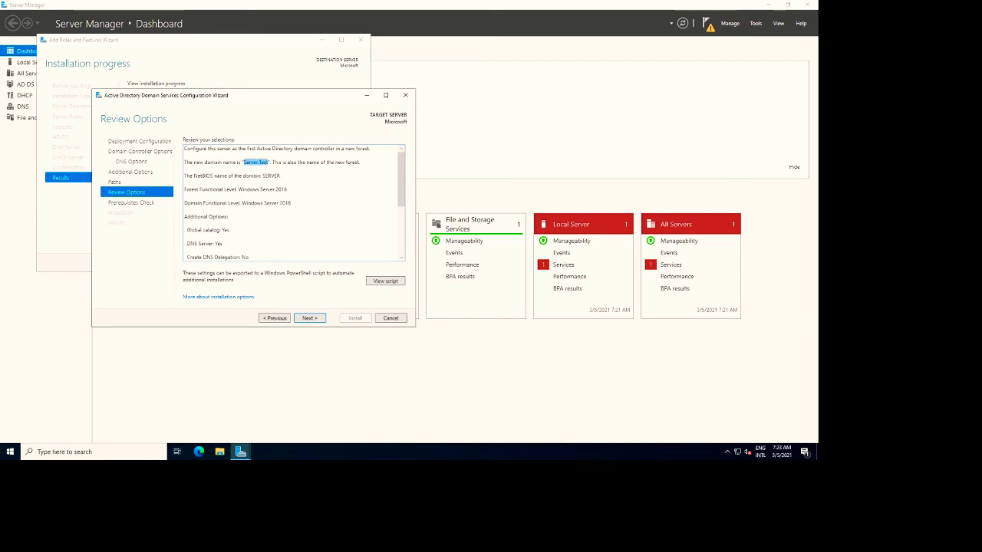
scroll(291, 203, "down", 2)
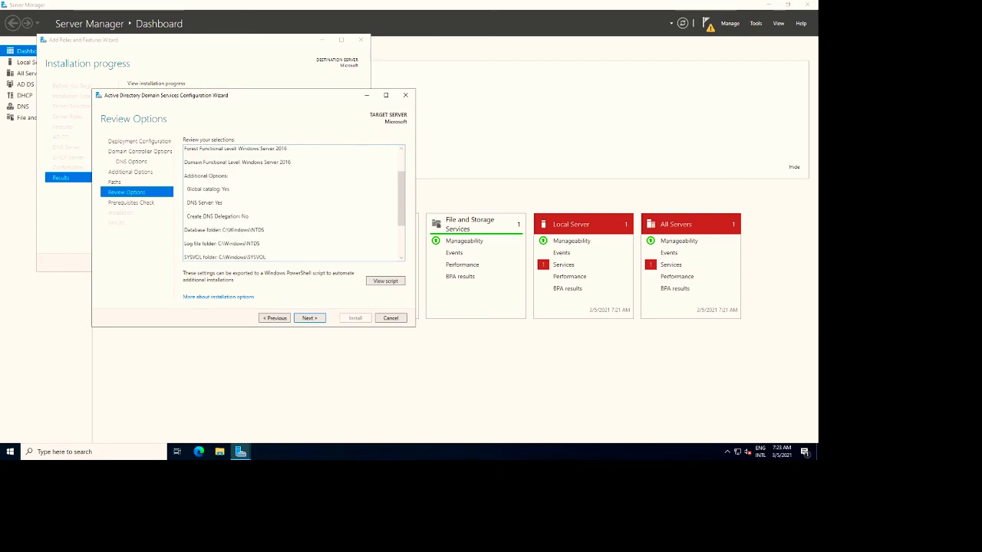
left_click(309, 317)
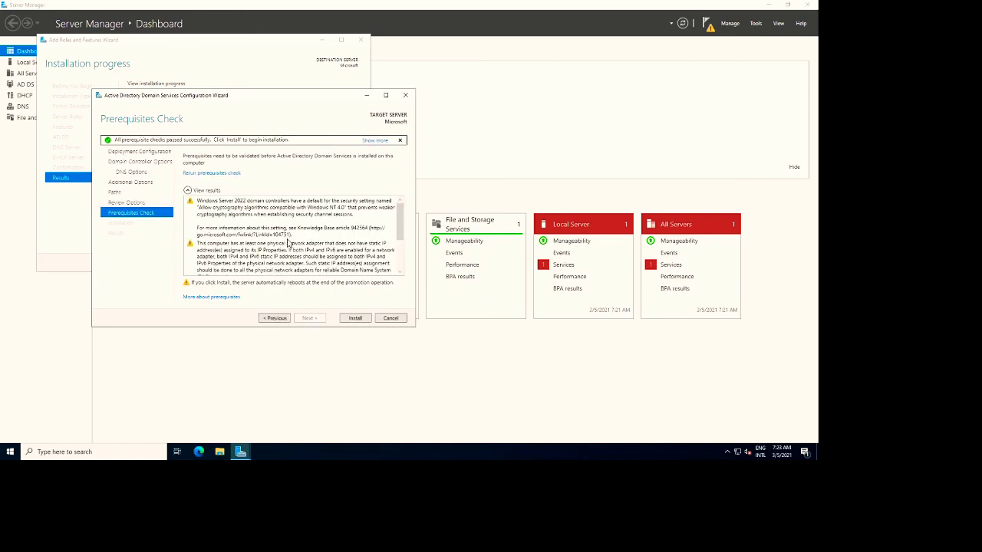
- Read through the prerequisites check results and start the Active Directory Domain Services installation
scroll(300, 230, "down", 3)
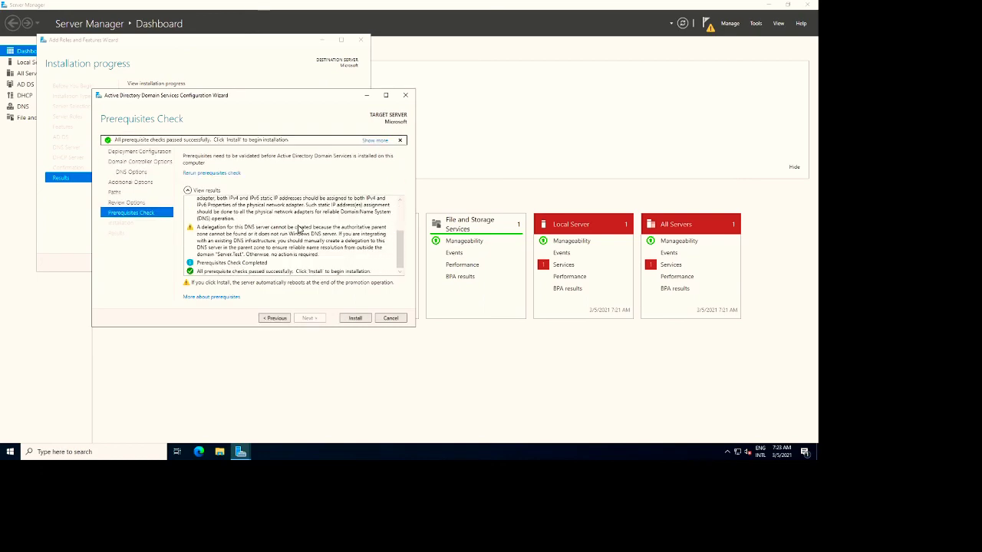
left_click(207, 273)
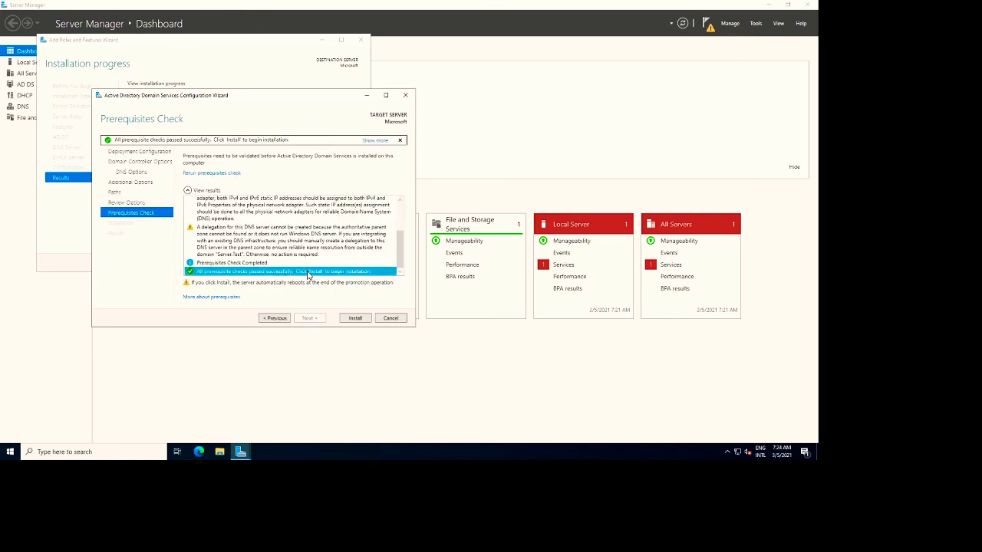
left_click(353, 319)
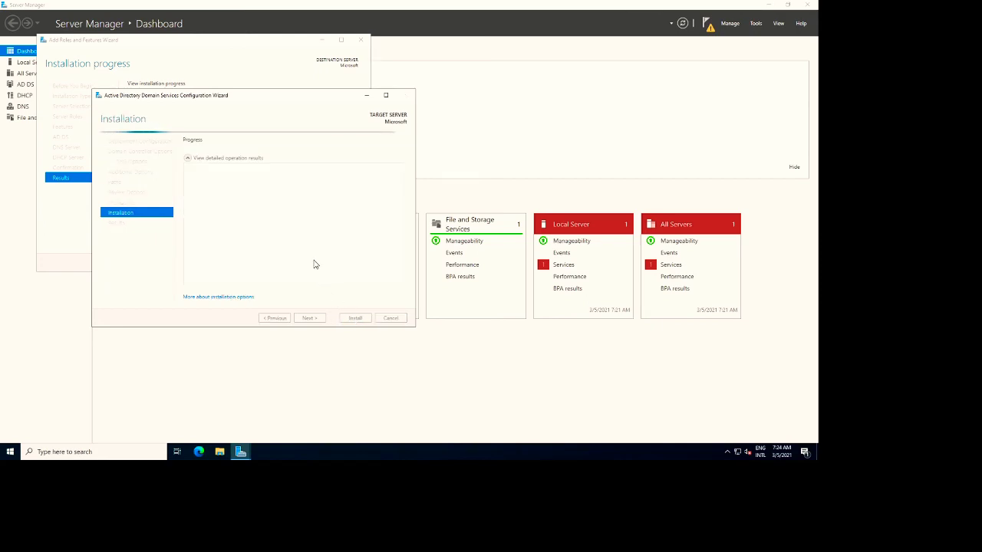